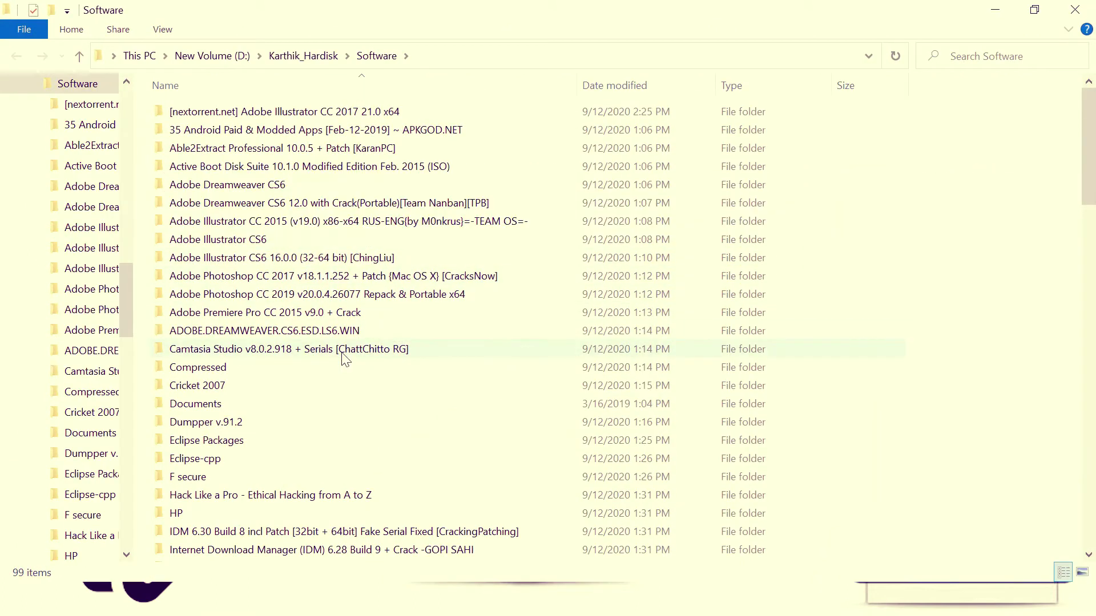
Step: Browse the Software folder, inspect the MS Office 2016 folder's setup files, and launch the VLC installer
{"action": "scroll", "coordinate": [345, 358], "scroll_direction": "down", "scroll_amount": 4}
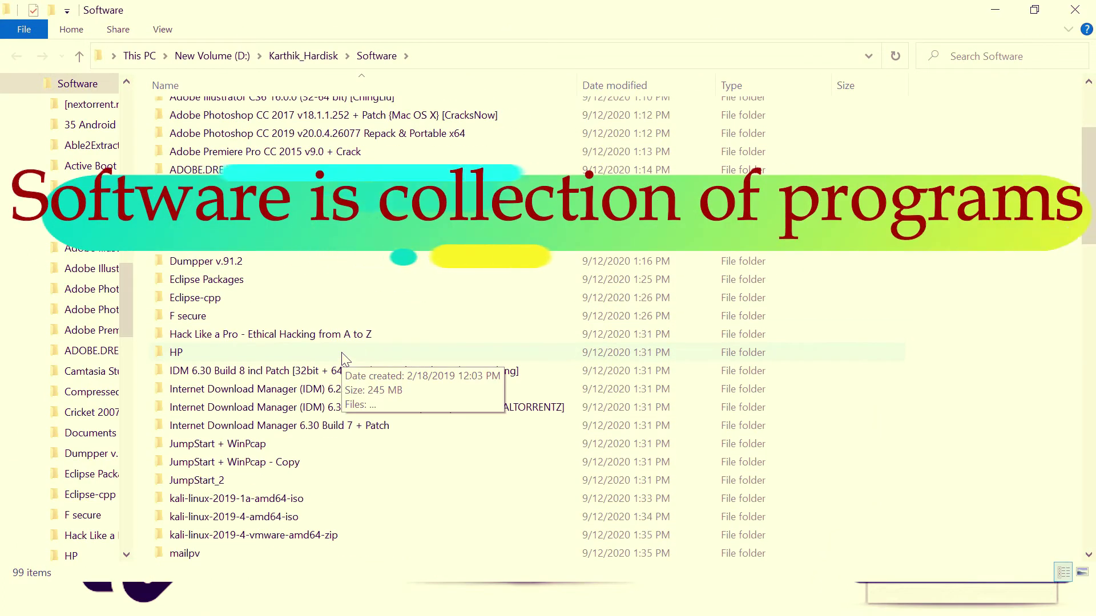
{"action": "scroll", "coordinate": [345, 359], "scroll_direction": "down", "scroll_amount": 2}
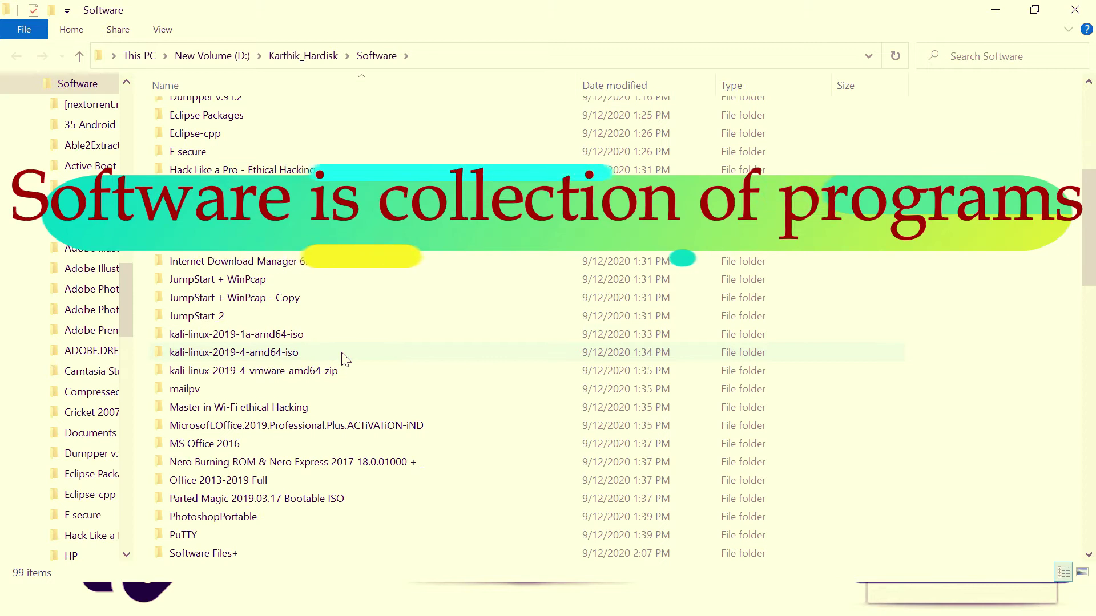
{"action": "scroll", "coordinate": [345, 358], "scroll_direction": "down", "scroll_amount": 2}
{"action": "scroll", "coordinate": [344, 359], "scroll_direction": "down", "scroll_amount": 1}
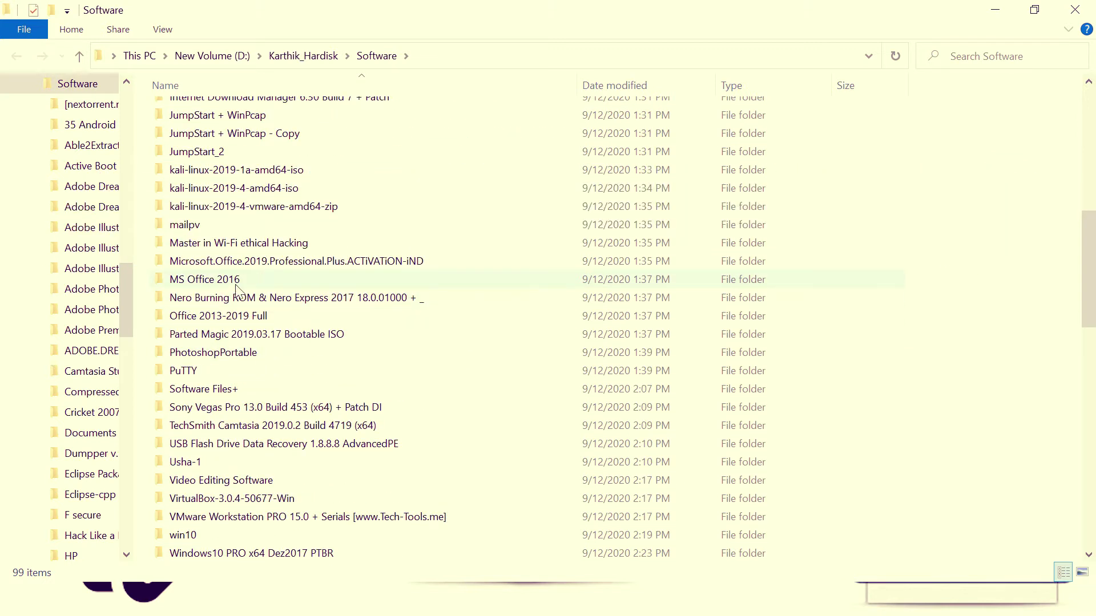
{"action": "double_click", "coordinate": [235, 285]}
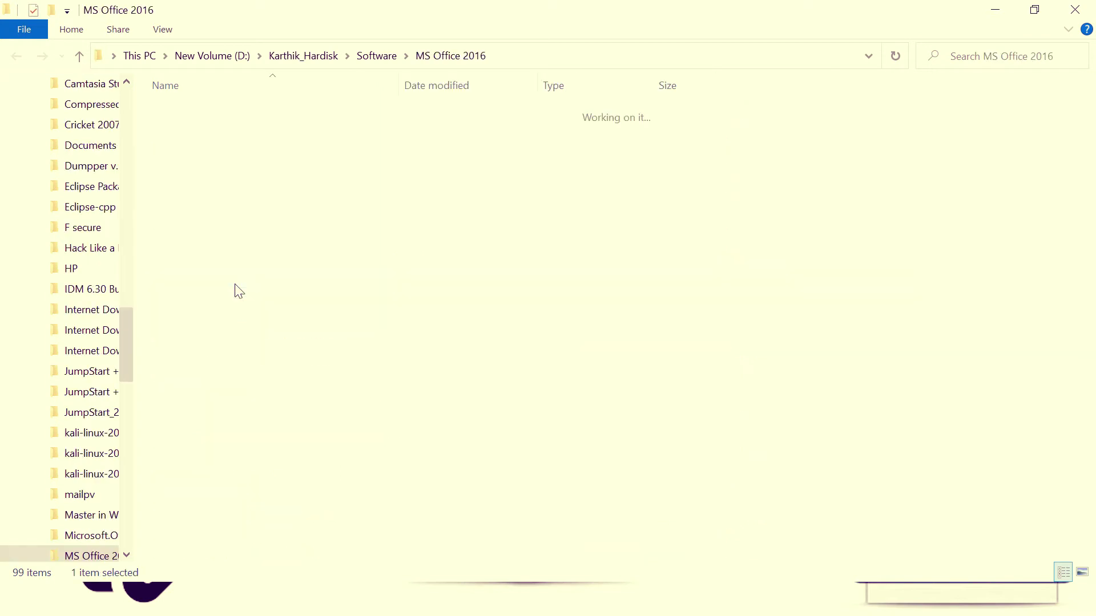
{"action": "left_click_drag", "start_coordinate": [803, 532], "coordinate": [143, 96]}
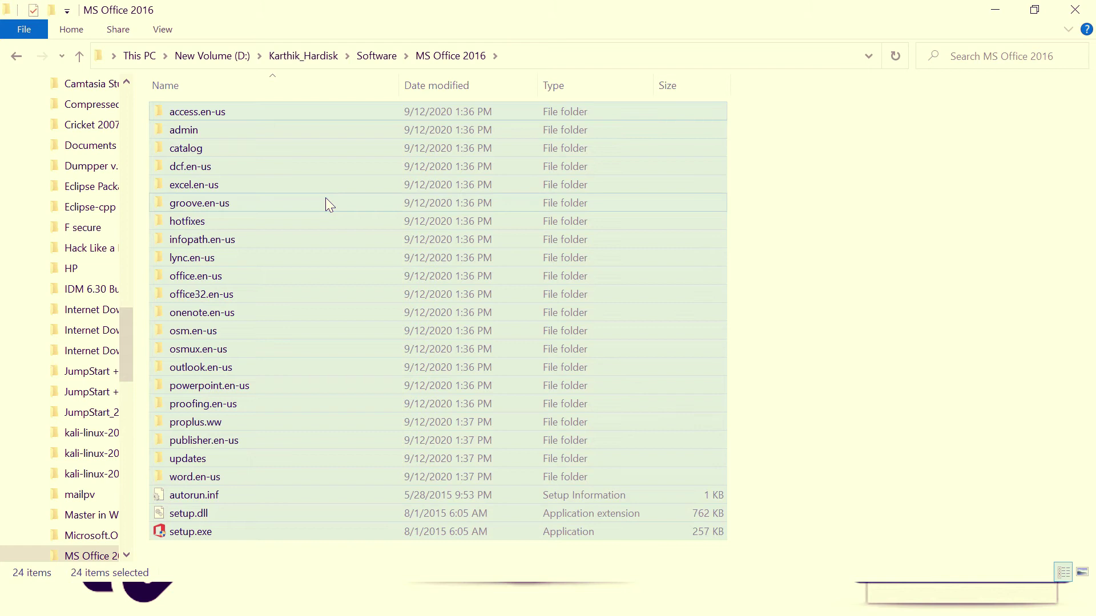
{"action": "left_click", "coordinate": [328, 203]}
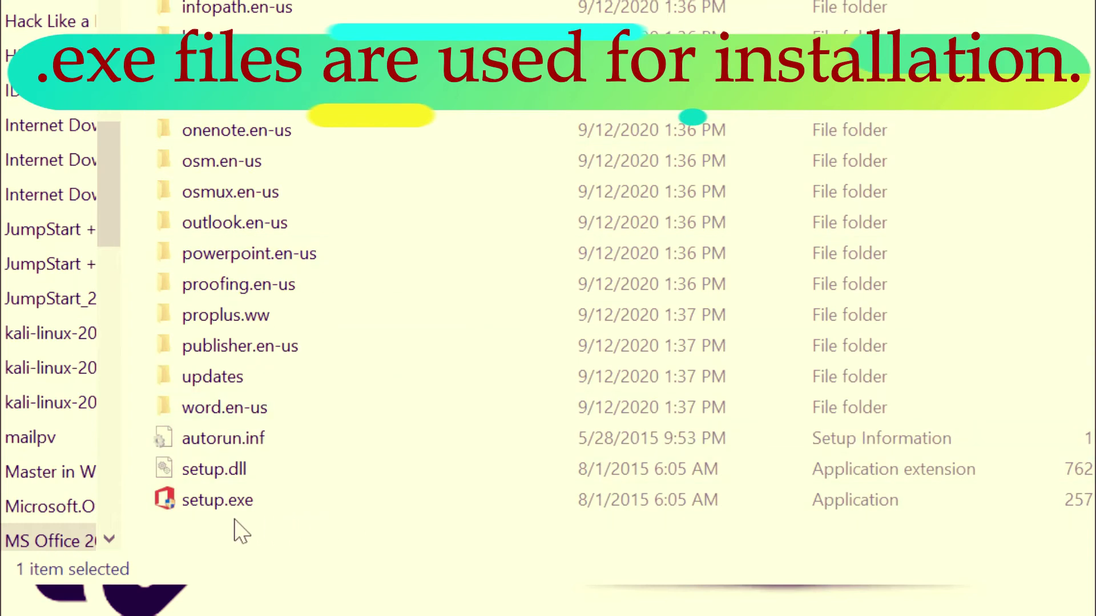
{"action": "mouse_move", "coordinate": [232, 510]}
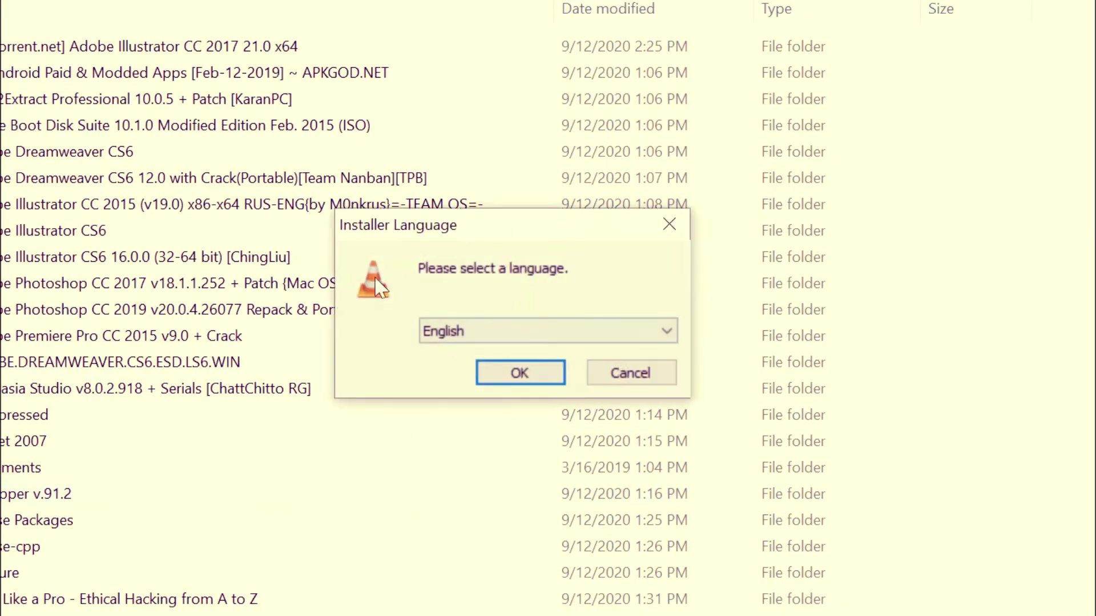
Step: Confirm English, pass the welcome page, and scroll the GNU GPL license to its end
{"action": "left_click", "coordinate": [517, 377]}
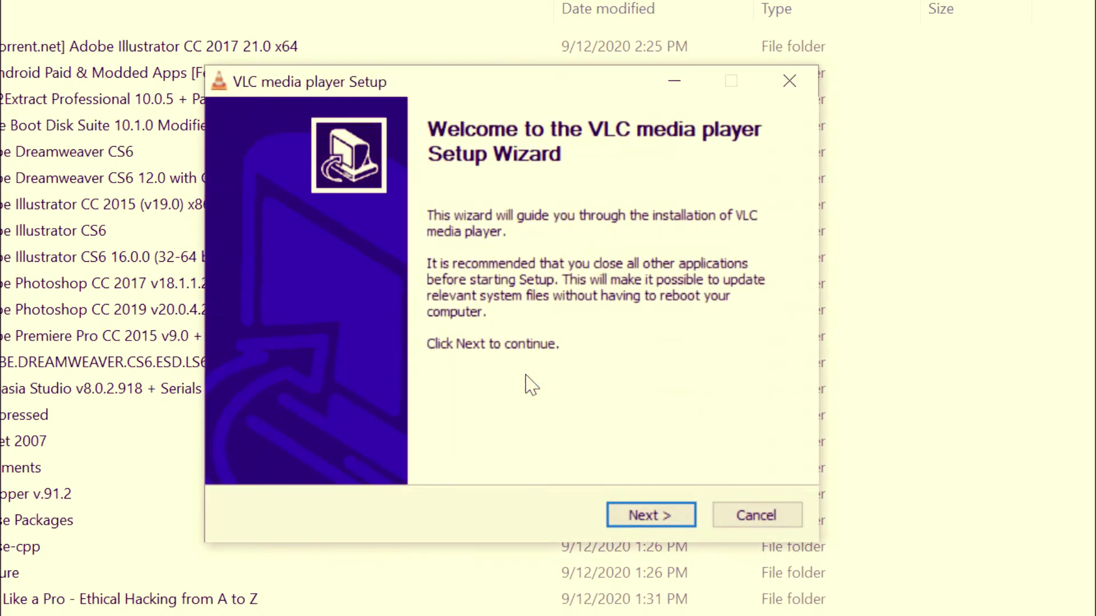
{"action": "left_click", "coordinate": [667, 516]}
{"action": "key", "text": "Page_Down"}
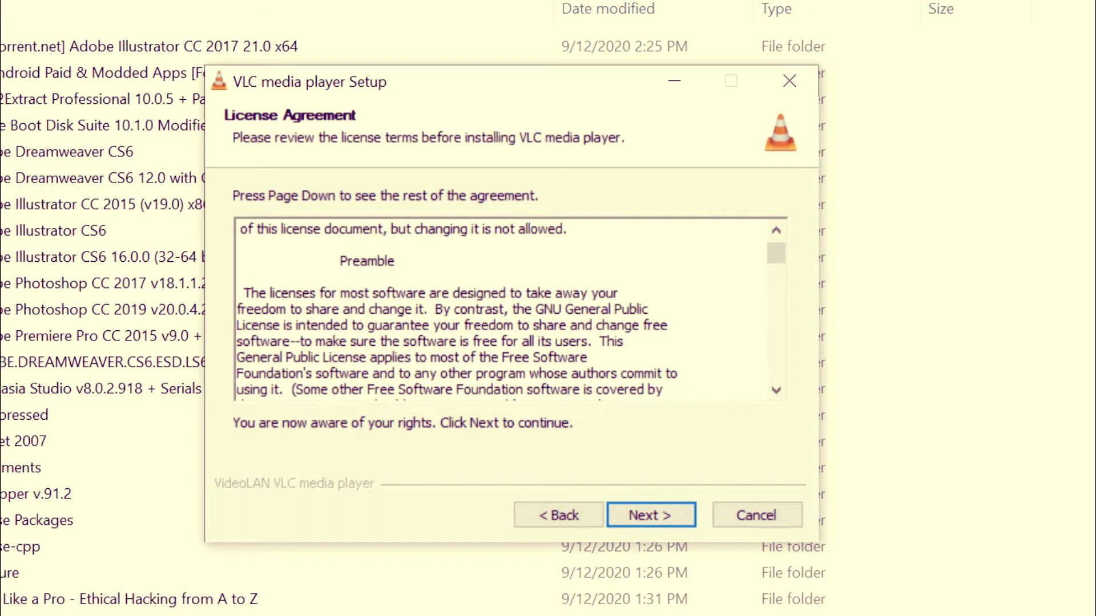
{"action": "key", "text": "Page_Down"}
{"action": "key", "text": "Page_Down"}
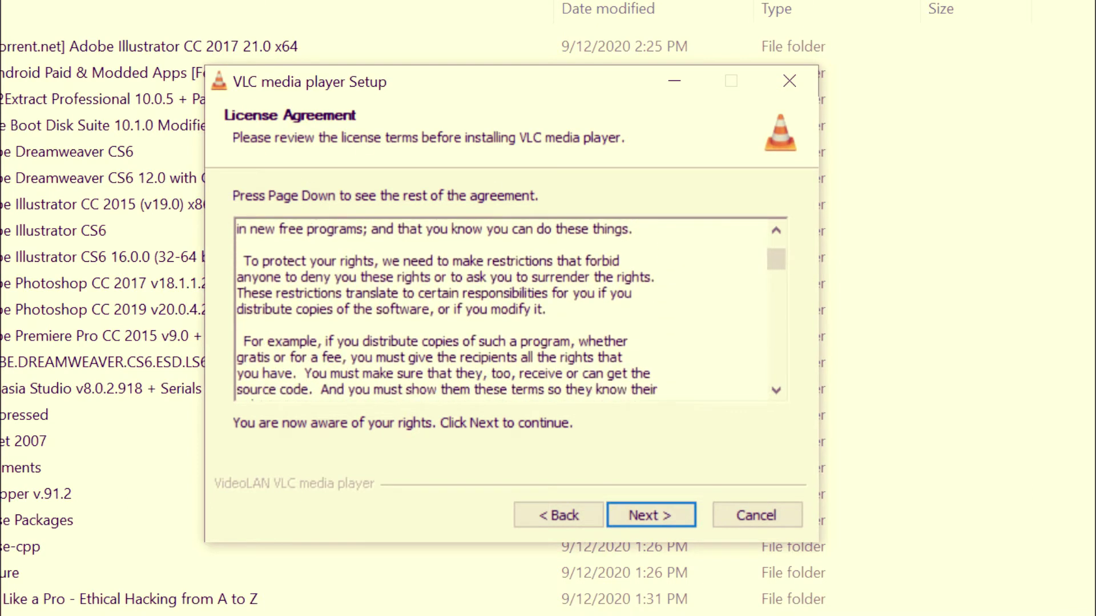
{"action": "key", "text": "Page_Down"}
{"action": "key", "text": "Page_Down"}
{"action": "key", "text": "Page_Down"}
{"action": "key", "text": "Page_Down"}
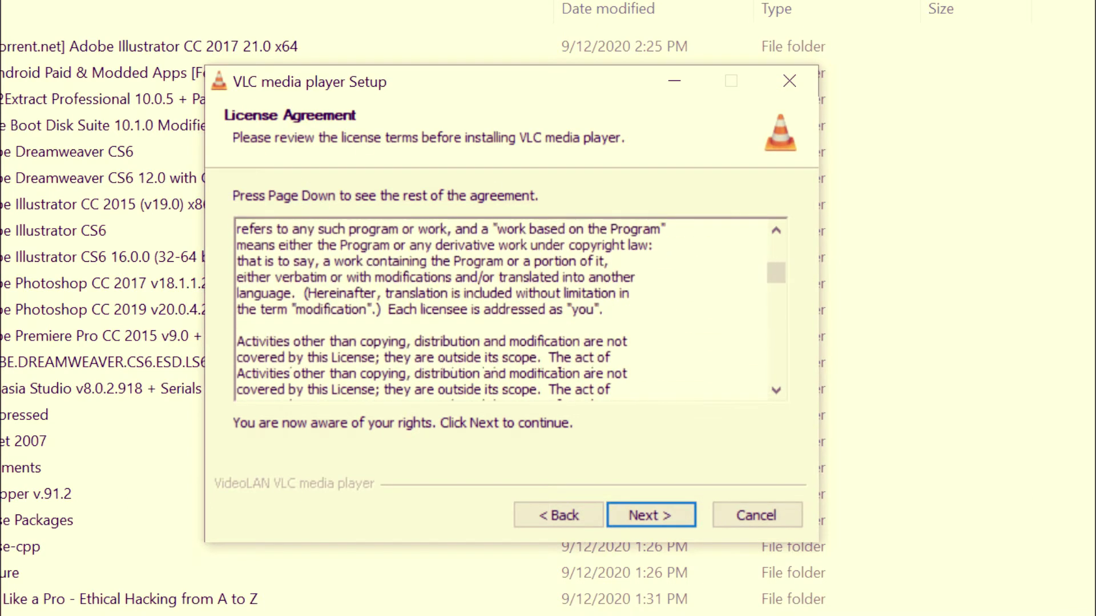
{"action": "key", "text": "Page_Down"}
{"action": "key", "text": "Down"}
{"action": "key", "text": "Down"}
{"action": "key", "text": "Down"}
{"action": "key", "text": "Down"}
{"action": "key", "text": "Down"}
{"action": "key", "text": "Down"}
{"action": "key", "text": "Down"}
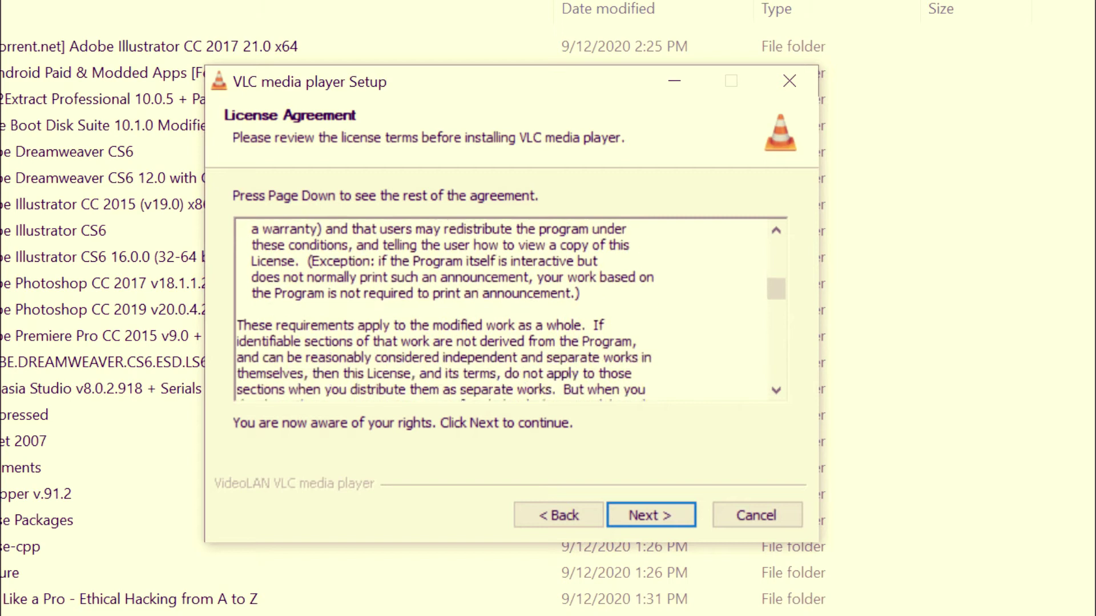
{"action": "key", "text": "Down"}
{"action": "key", "text": "Down"}
{"action": "key", "text": "Down"}
{"action": "key", "text": "Down"}
{"action": "key", "text": "Down"}
{"action": "key", "text": "Down"}
{"action": "key", "text": "Down"}
{"action": "key", "text": "Down"}
{"action": "key", "text": "Down"}
{"action": "key", "text": "Down"}
{"action": "key", "text": "Down"}
{"action": "key", "text": "Down"}
{"action": "key", "text": "Down"}
{"action": "key", "text": "Down"}
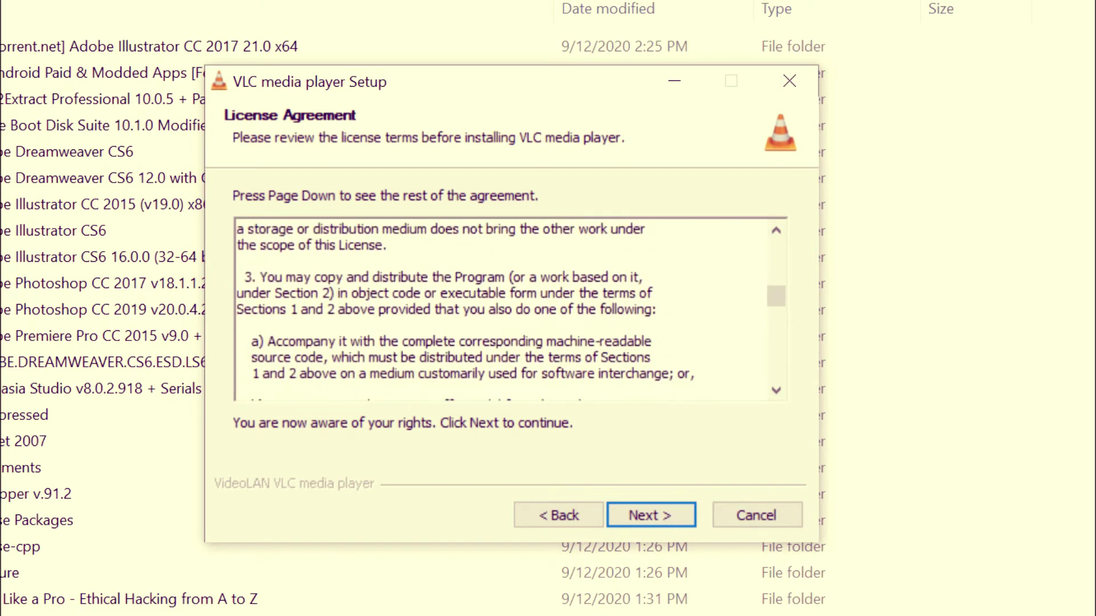
{"action": "key", "text": "Down"}
{"action": "key", "text": "Down"}
{"action": "key", "text": "Down"}
{"action": "key", "text": "Down"}
{"action": "key", "text": "Down"}
{"action": "key", "text": "Down"}
{"action": "key", "text": "Down"}
{"action": "key", "text": "Down"}
{"action": "key", "text": "Down"}
{"action": "key", "text": "Down"}
{"action": "key", "text": "Down"}
{"action": "key", "text": "Down"}
{"action": "key", "text": "Down"}
{"action": "key", "text": "Down"}
{"action": "key", "text": "Down"}
{"action": "key", "text": "Down"}
{"action": "key", "text": "Down"}
{"action": "key", "text": "Down"}
{"action": "key", "text": "Down"}
{"action": "key", "text": "Down"}
{"action": "key", "text": "Down"}
{"action": "key", "text": "Down"}
{"action": "key", "text": "Down"}
{"action": "key", "text": "Down"}
{"action": "key", "text": "Down"}
{"action": "key", "text": "Down"}
{"action": "key", "text": "Down"}
{"action": "key", "text": "Down"}
{"action": "key", "text": "Down"}
{"action": "key", "text": "Down"}
{"action": "key", "text": "Down"}
{"action": "key", "text": "Down"}
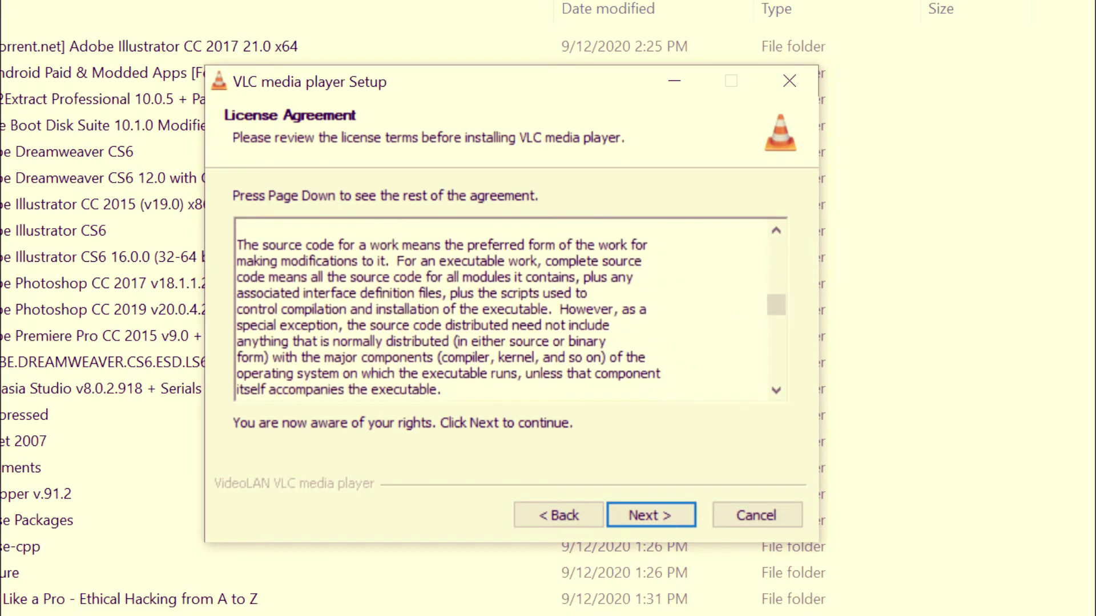
{"action": "key", "text": "Down"}
{"action": "key", "text": "Down"}
{"action": "key", "text": "Down"}
{"action": "key", "text": "Down"}
{"action": "key", "text": "Down"}
{"action": "key", "text": "Down"}
{"action": "key", "text": "Down"}
{"action": "key", "text": "Down"}
{"action": "key", "text": "Down"}
{"action": "key", "text": "Down"}
{"action": "key", "text": "Down"}
{"action": "key", "text": "Down"}
{"action": "key", "text": "Down"}
{"action": "key", "text": "Down"}
{"action": "key", "text": "Down"}
{"action": "key", "text": "Down"}
{"action": "key", "text": "Down"}
{"action": "key", "text": "Down"}
{"action": "key", "text": "Down"}
{"action": "key", "text": "Down"}
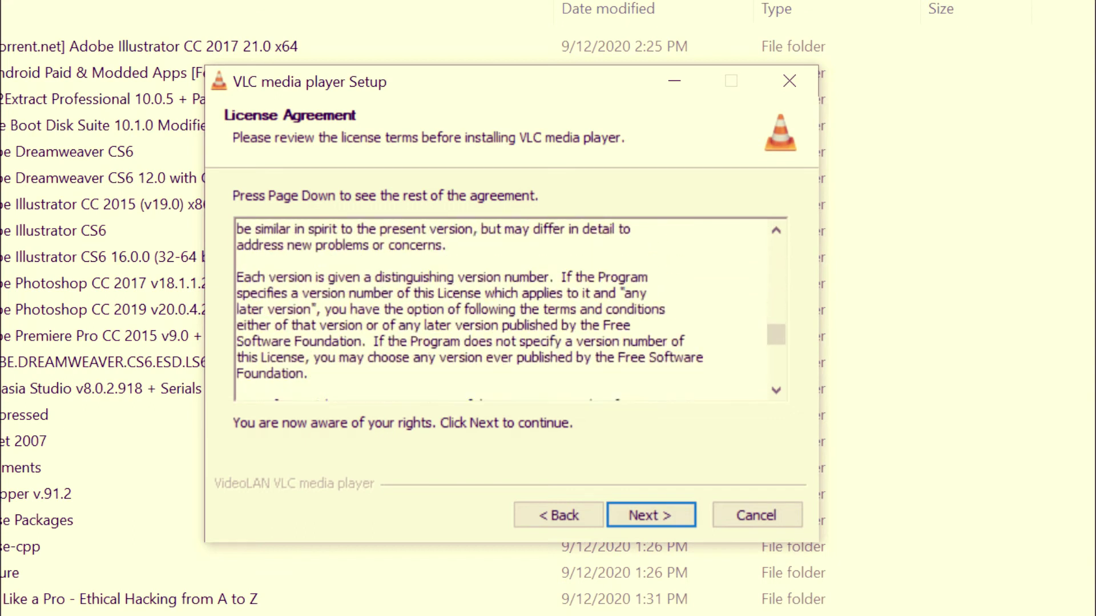
{"action": "key", "text": "Down"}
{"action": "key", "text": "Down"}
{"action": "key", "text": "Down"}
{"action": "key", "text": "Down"}
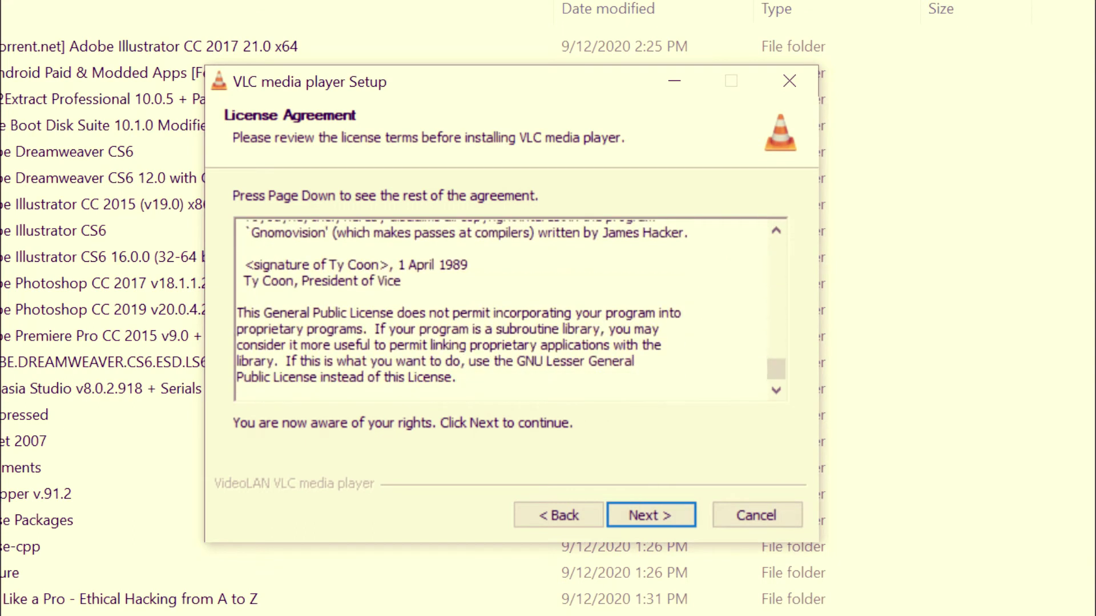
Step: Accept the license, keep default components and C:\Program Files (x86)\VideoLAN\VLC, and install VLC
{"action": "left_click", "coordinate": [650, 519]}
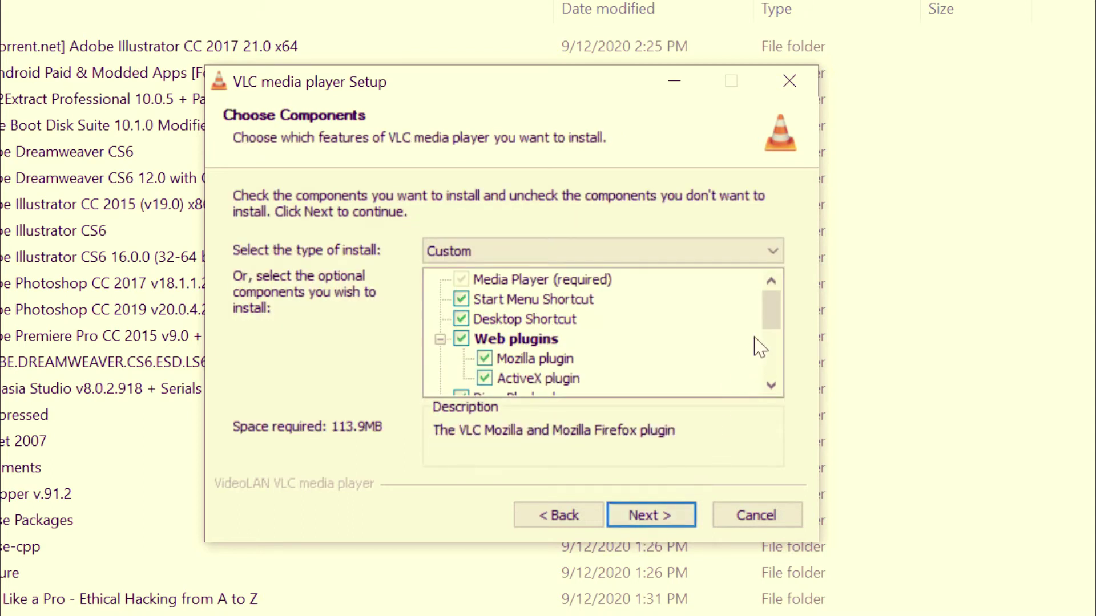
{"action": "left_click_drag", "start_coordinate": [770, 308], "coordinate": [778, 355]}
{"action": "left_click", "coordinate": [674, 515]}
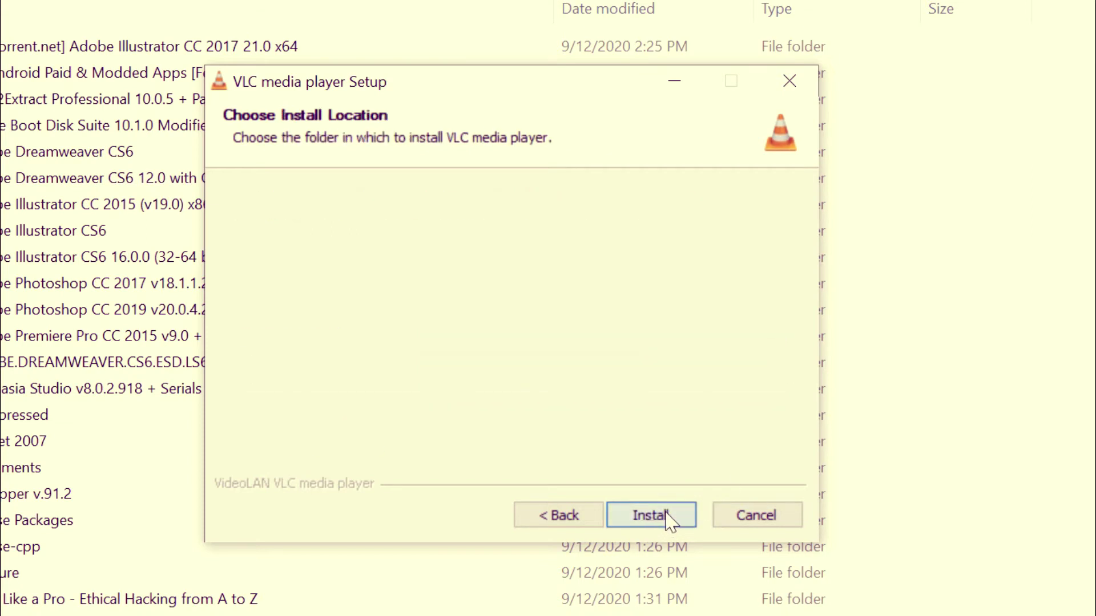
{"action": "key", "text": "ctrl+shift+Left"}
{"action": "key", "text": "ctrl+shift+Left"}
{"action": "key", "text": "ctrl+shift+Left"}
{"action": "key", "text": "ctrl+shift+Left"}
{"action": "key", "text": "ctrl+shift+Left"}
{"action": "key", "text": "ctrl+shift+Left"}
{"action": "key", "text": "ctrl+shift+Left"}
{"action": "key", "text": "ctrl+shift+Left"}
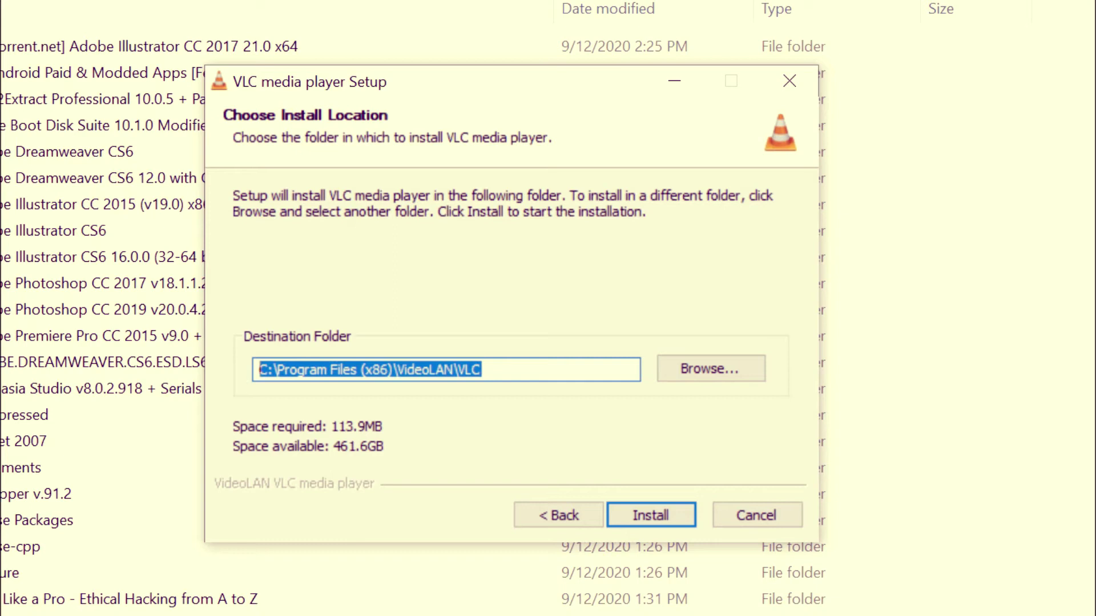
{"action": "key", "text": "End"}
{"action": "key", "text": "ctrl+shift+Left"}
{"action": "key", "text": "ctrl+shift+Left"}
{"action": "key", "text": "ctrl+shift+Left"}
{"action": "key", "text": "ctrl+shift+Left"}
{"action": "key", "text": "ctrl+shift+Left"}
{"action": "key", "text": "ctrl+shift+Left"}
{"action": "key", "text": "ctrl+shift+Left"}
{"action": "key", "text": "ctrl+shift+Left"}
{"action": "left_click", "coordinate": [655, 516]}
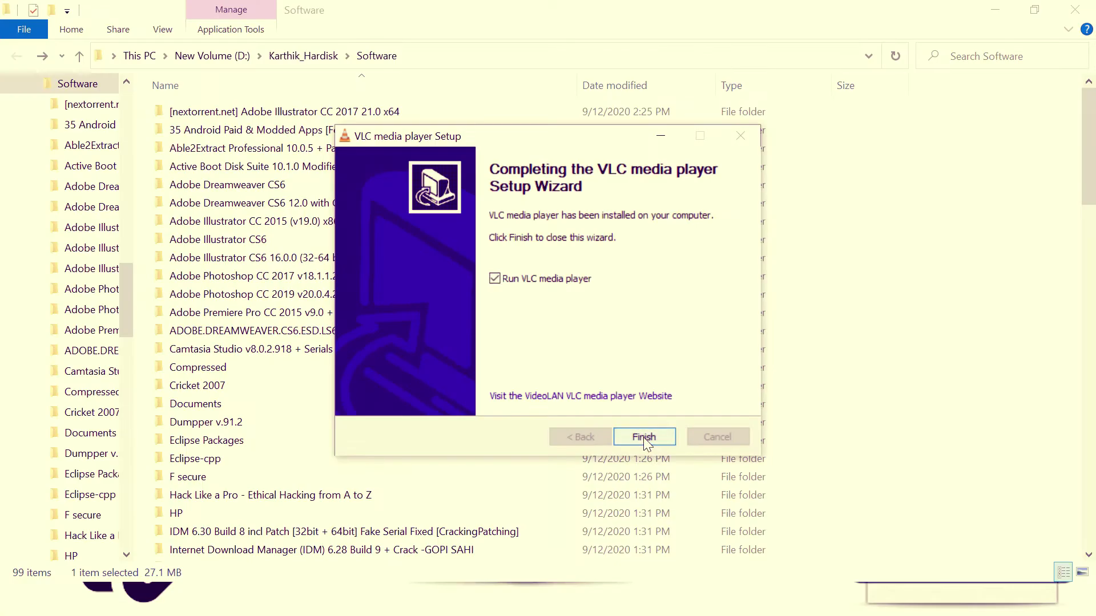
Step: Finish setup so VLC launches, then close the VLC media player window
{"action": "left_click", "coordinate": [643, 437]}
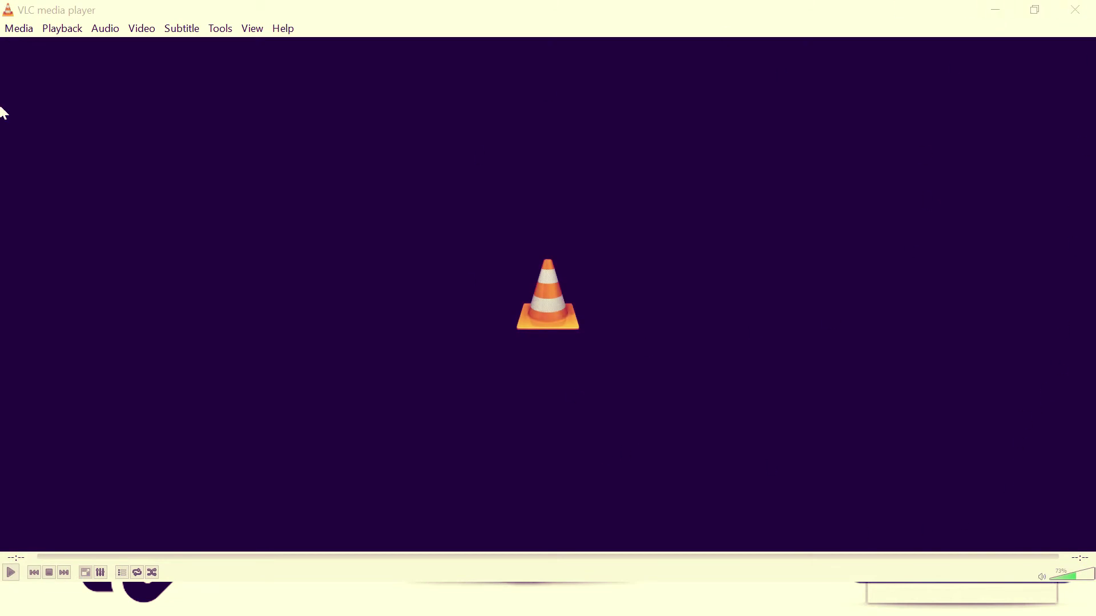
{"action": "left_click", "coordinate": [1087, 10]}
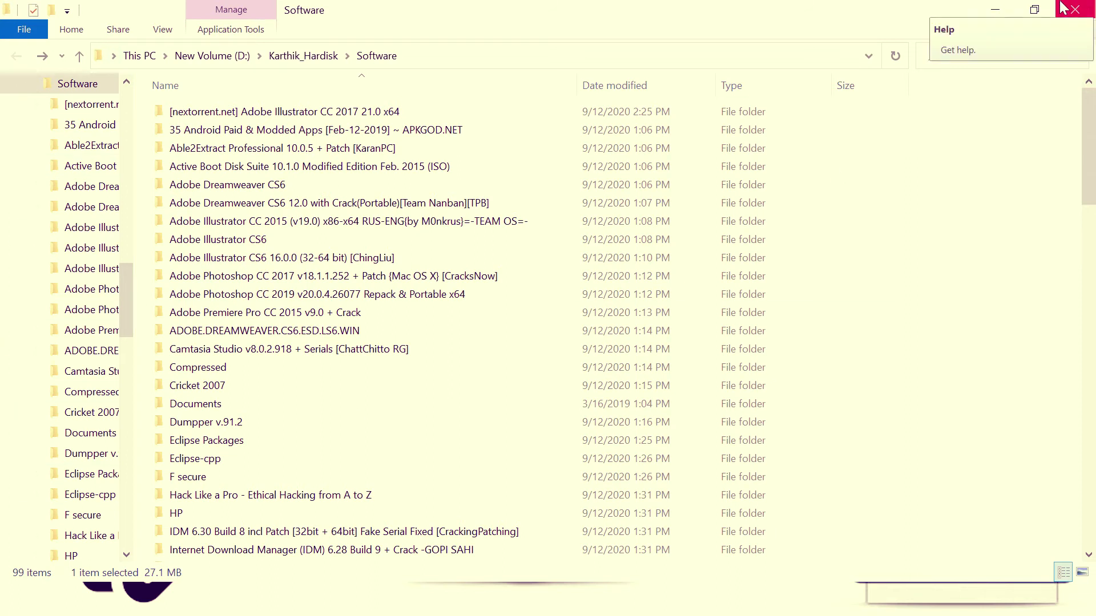
Step: Minimize Explorer, find VLC media player 2.2.0 in Settings' Apps & features, then close Settings
{"action": "left_click", "coordinate": [995, 10]}
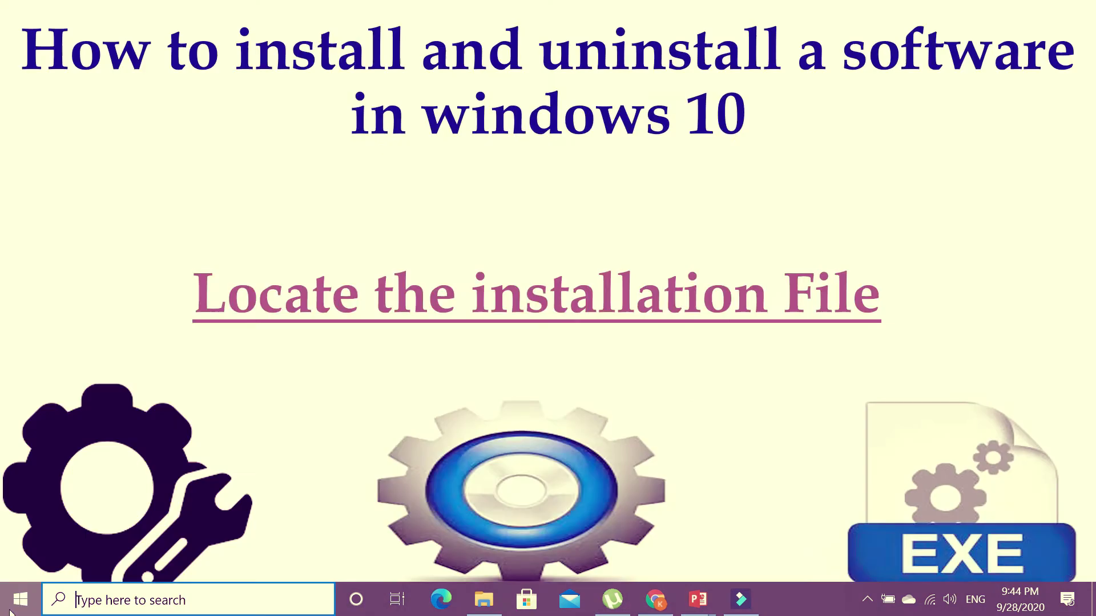
{"action": "left_click", "coordinate": [17, 601]}
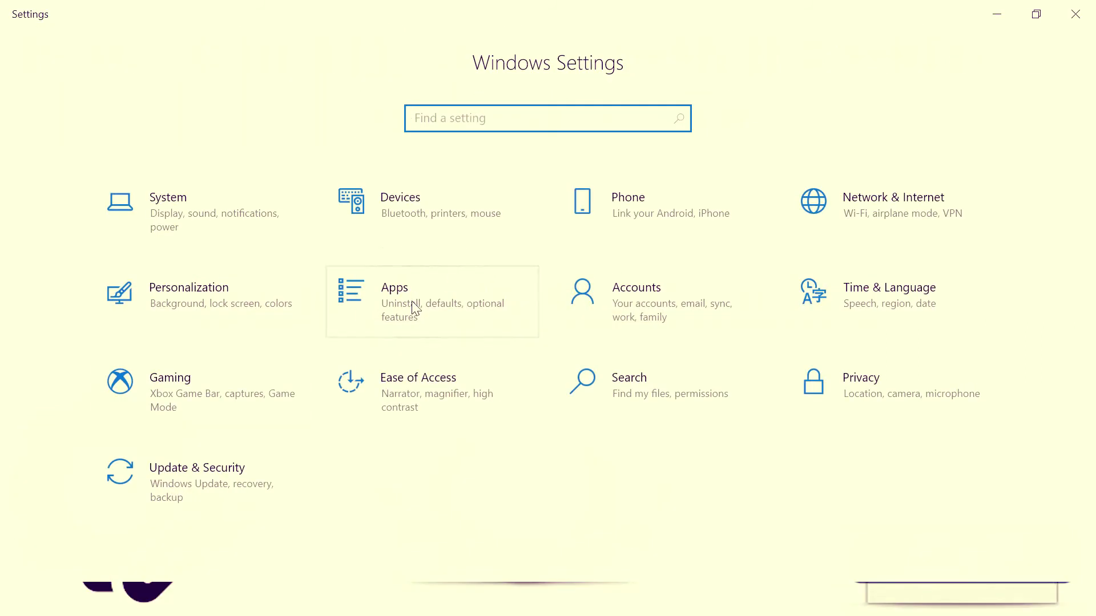
{"action": "left_click", "coordinate": [416, 308]}
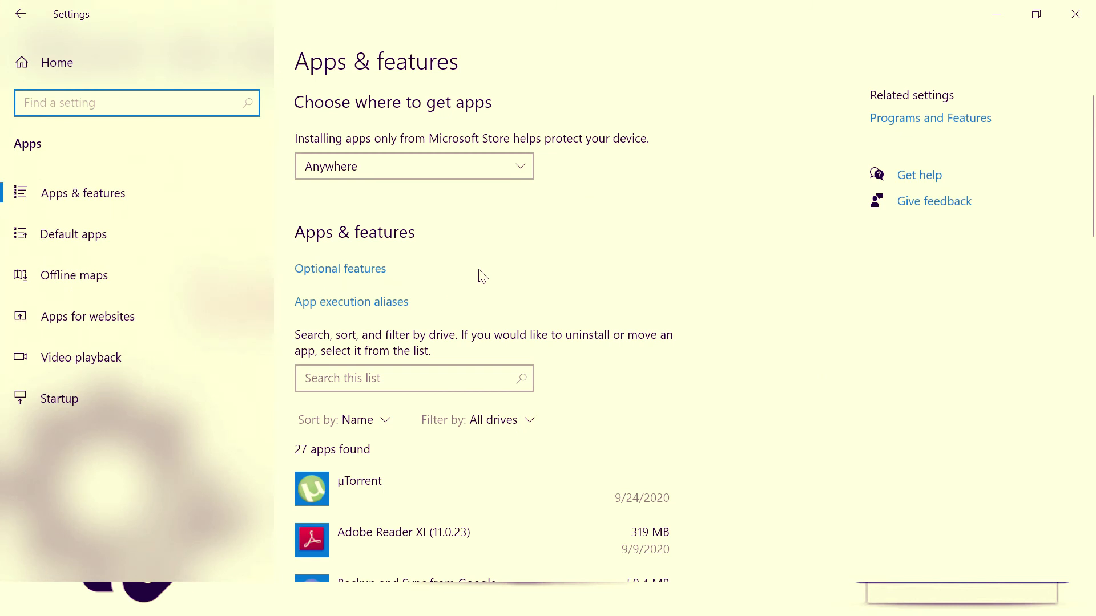
{"action": "scroll", "coordinate": [451, 362], "scroll_direction": "down", "scroll_amount": 15}
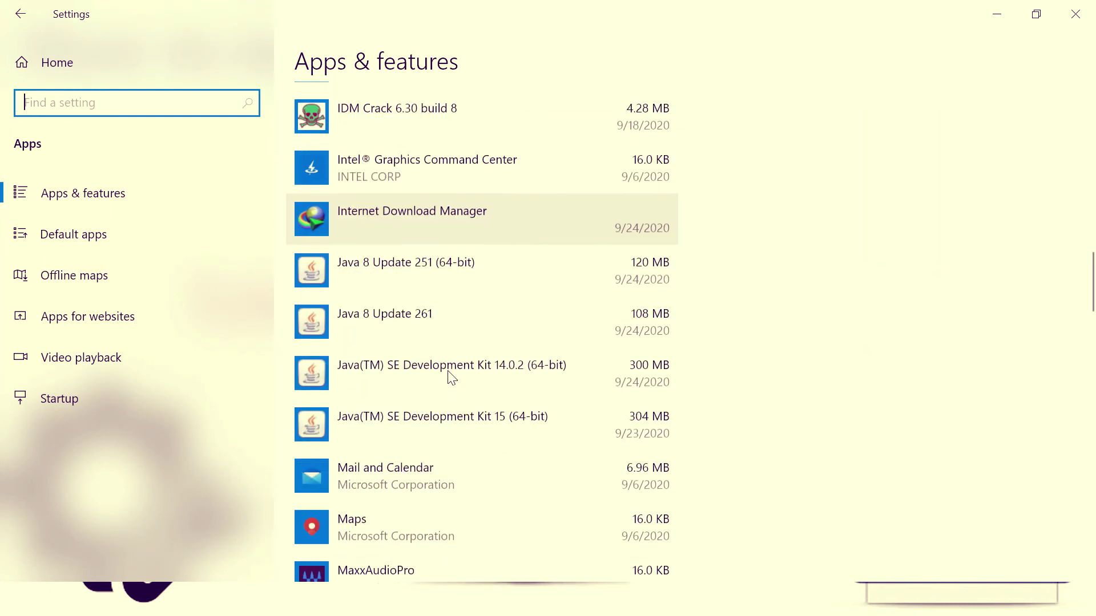
{"action": "scroll", "coordinate": [451, 376], "scroll_direction": "down", "scroll_amount": 20}
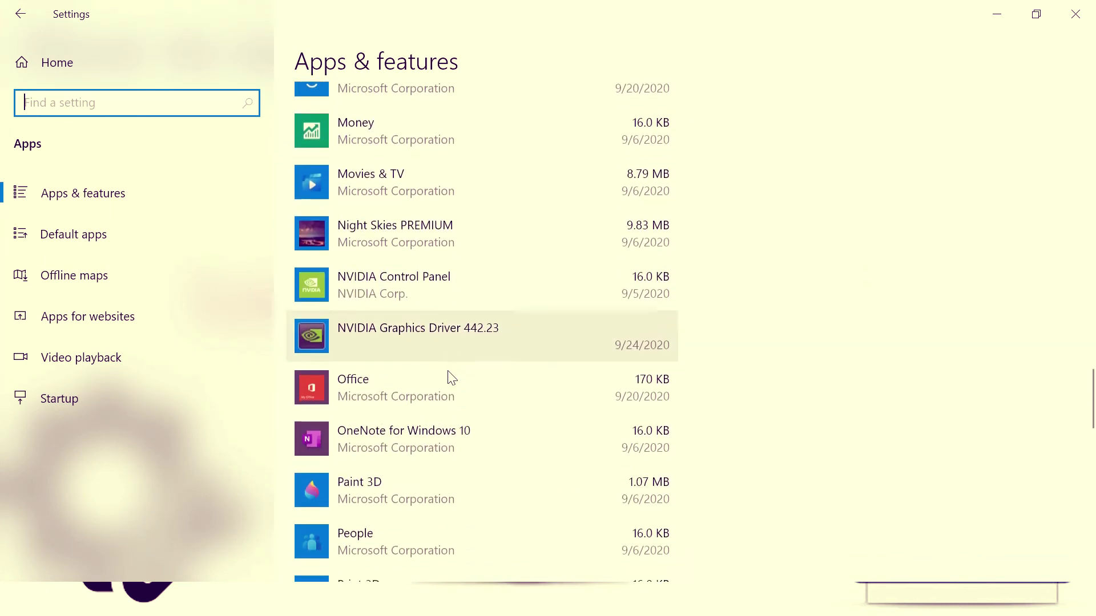
{"action": "scroll", "coordinate": [448, 371], "scroll_direction": "down", "scroll_amount": 15}
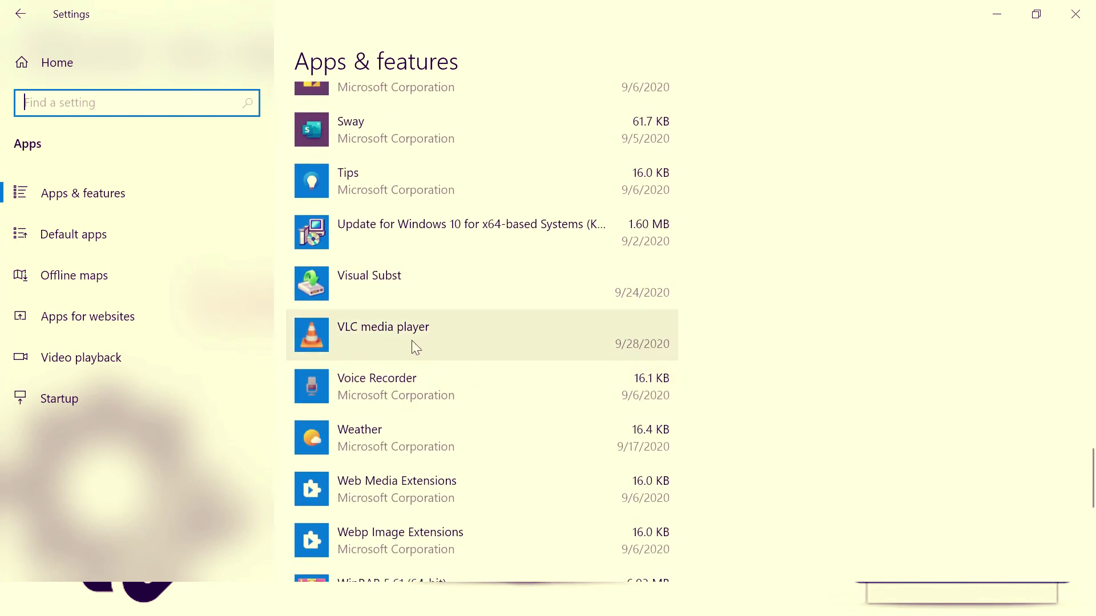
{"action": "left_click", "coordinate": [518, 334]}
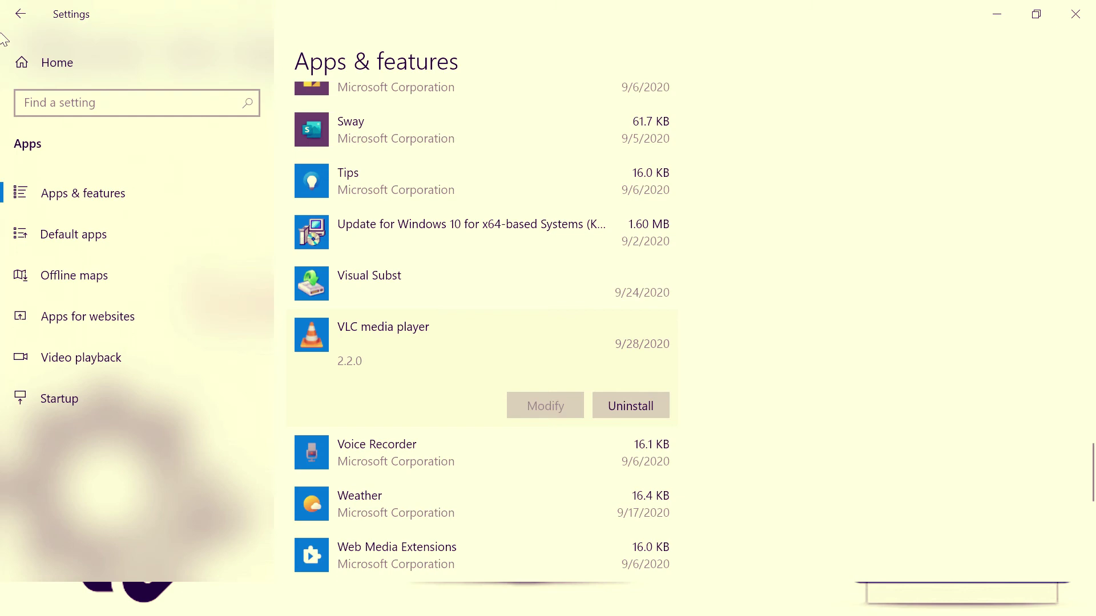
{"action": "left_click", "coordinate": [1076, 14]}
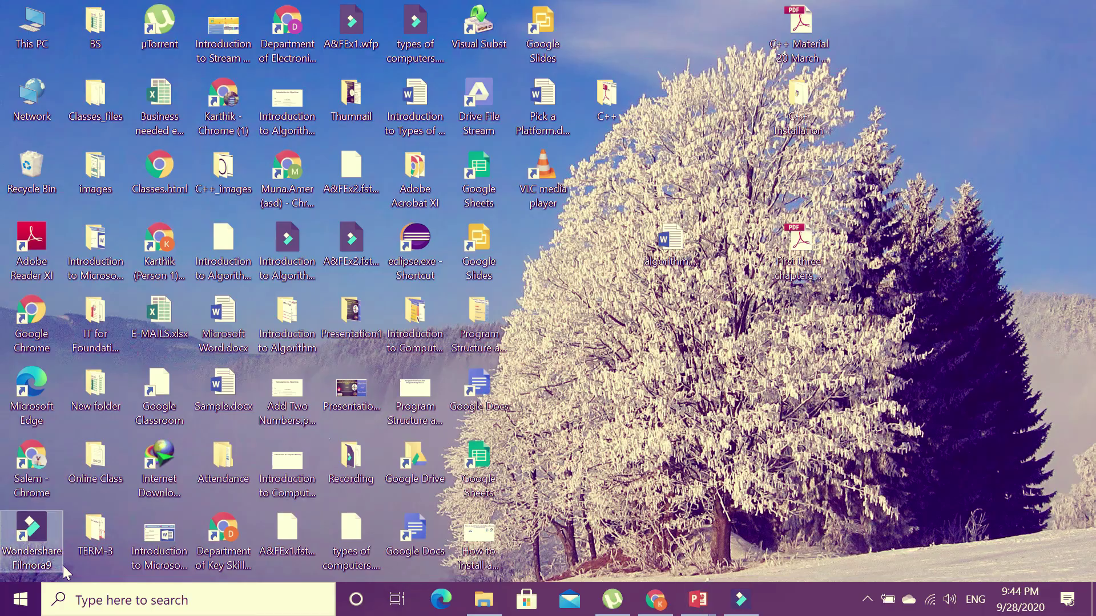
Step: Reopen Apps & features, select VLC media player, and choose Uninstall
{"action": "left_click", "coordinate": [12, 608]}
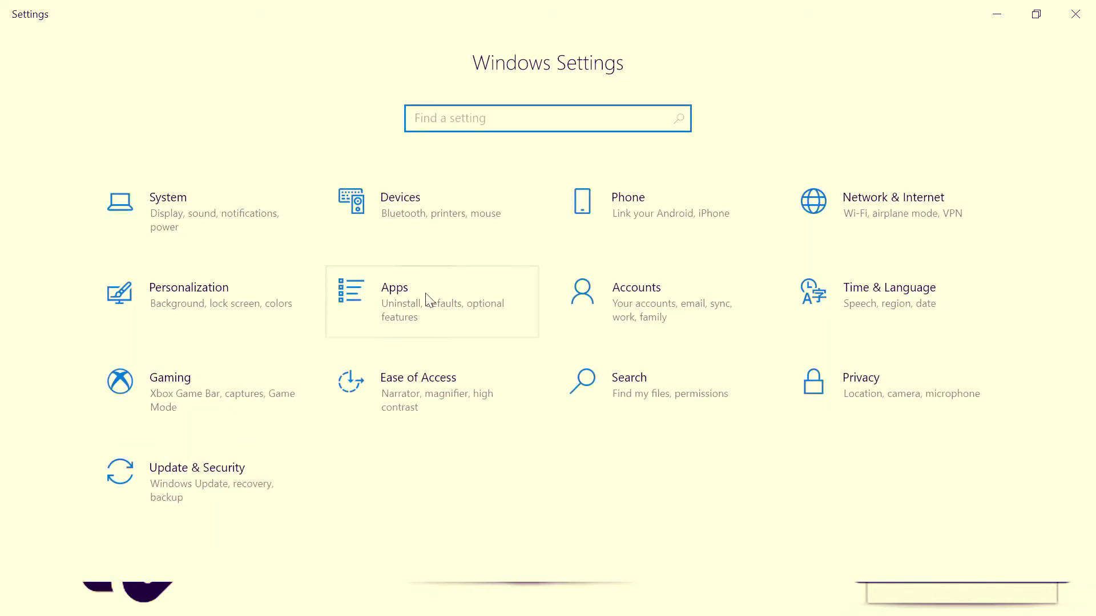
{"action": "left_click", "coordinate": [429, 299]}
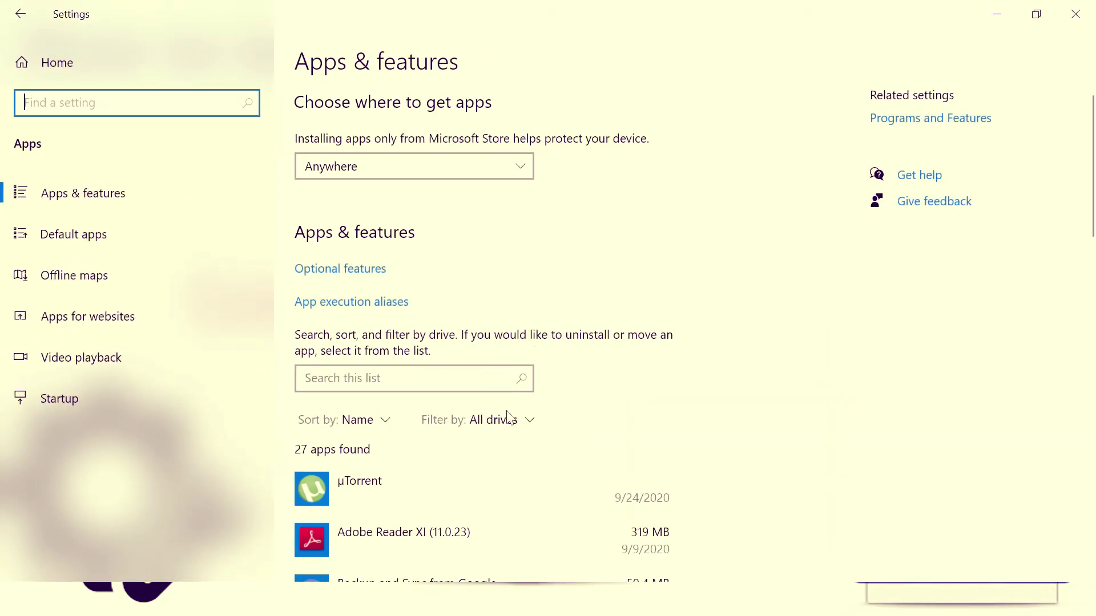
{"action": "scroll", "coordinate": [495, 445], "scroll_direction": "down", "scroll_amount": 15}
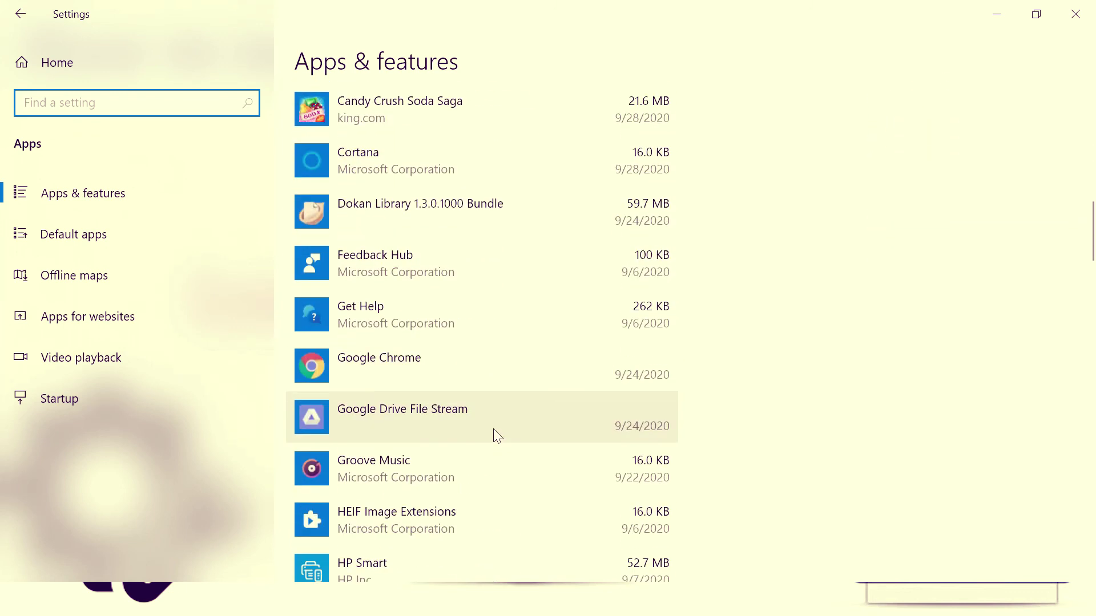
{"action": "scroll", "coordinate": [494, 435], "scroll_direction": "down", "scroll_amount": 20}
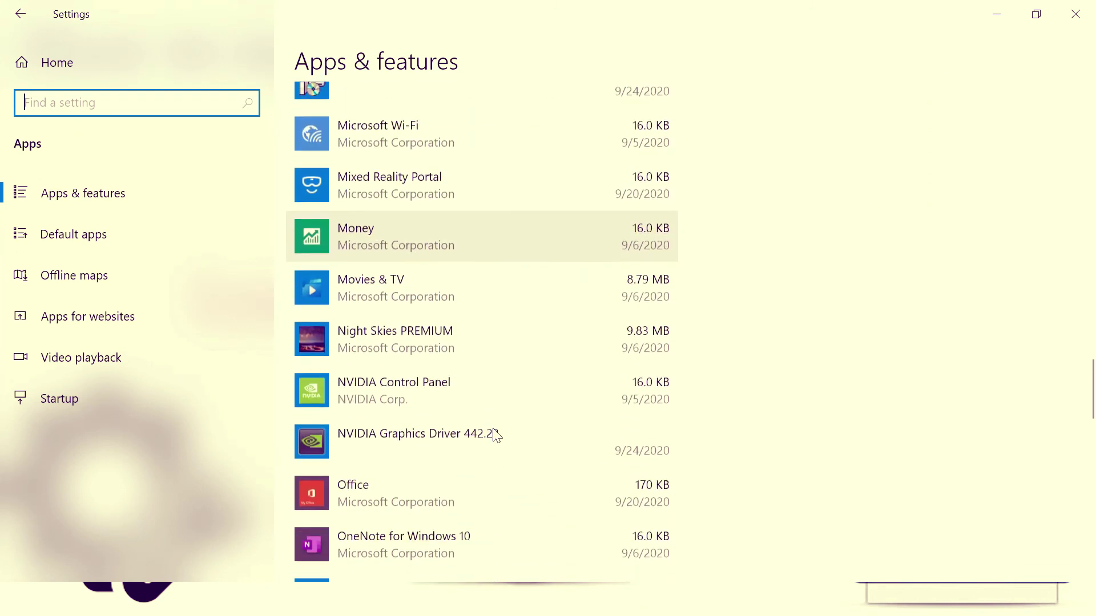
{"action": "scroll", "coordinate": [494, 434], "scroll_direction": "down", "scroll_amount": 20}
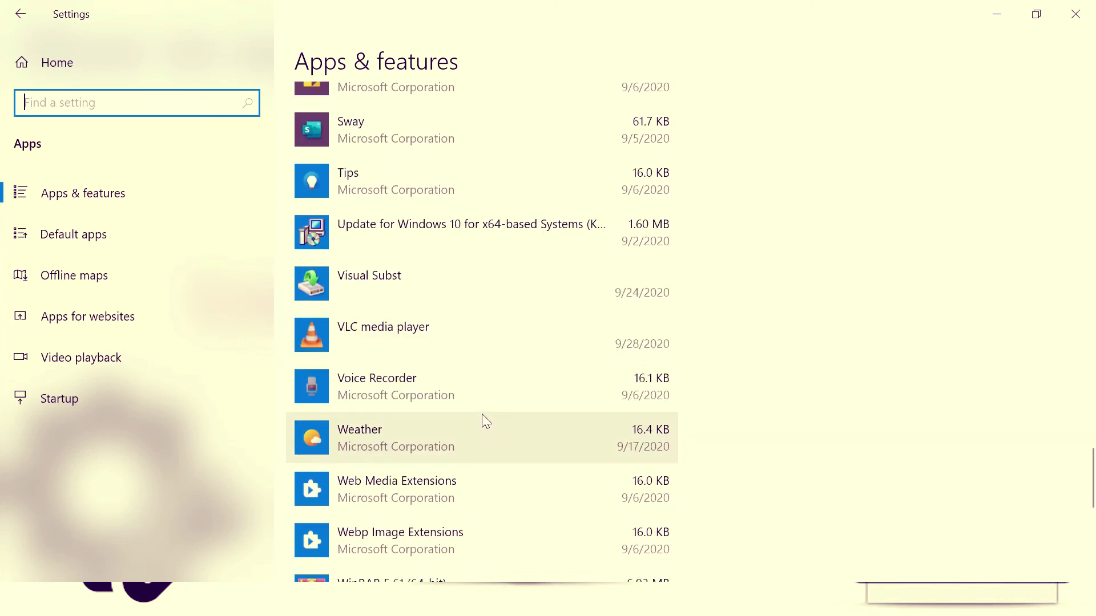
{"action": "left_click", "coordinate": [453, 344]}
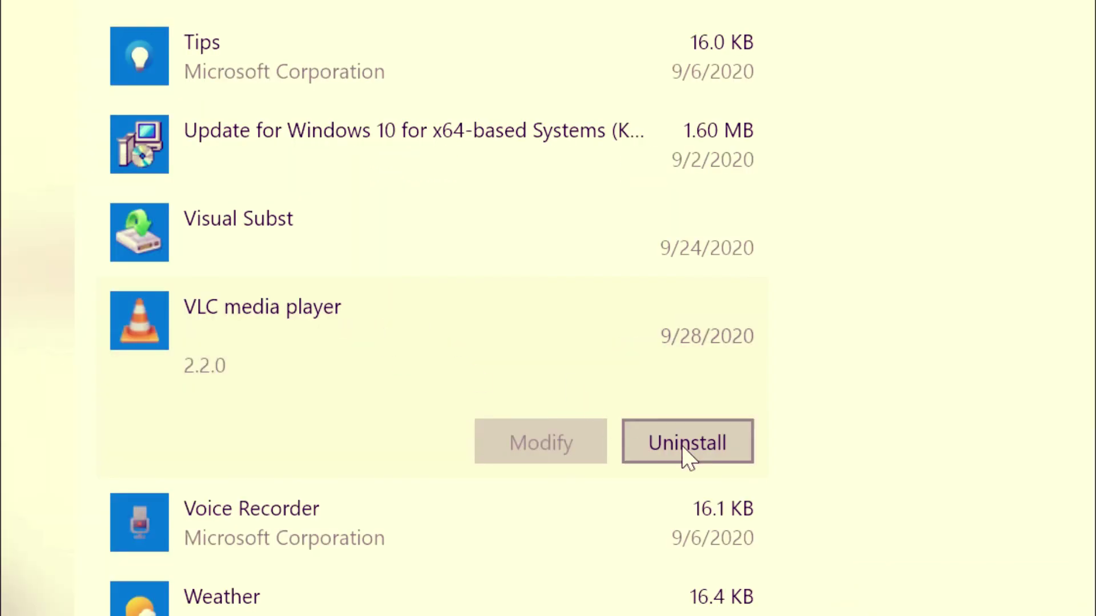
{"action": "left_click", "coordinate": [681, 445]}
Step: Uninstall VLC from C:\Program Files (x86)\VideoLAN\VLC\ with default components and finish the wizard
{"action": "left_click", "coordinate": [810, 378]}
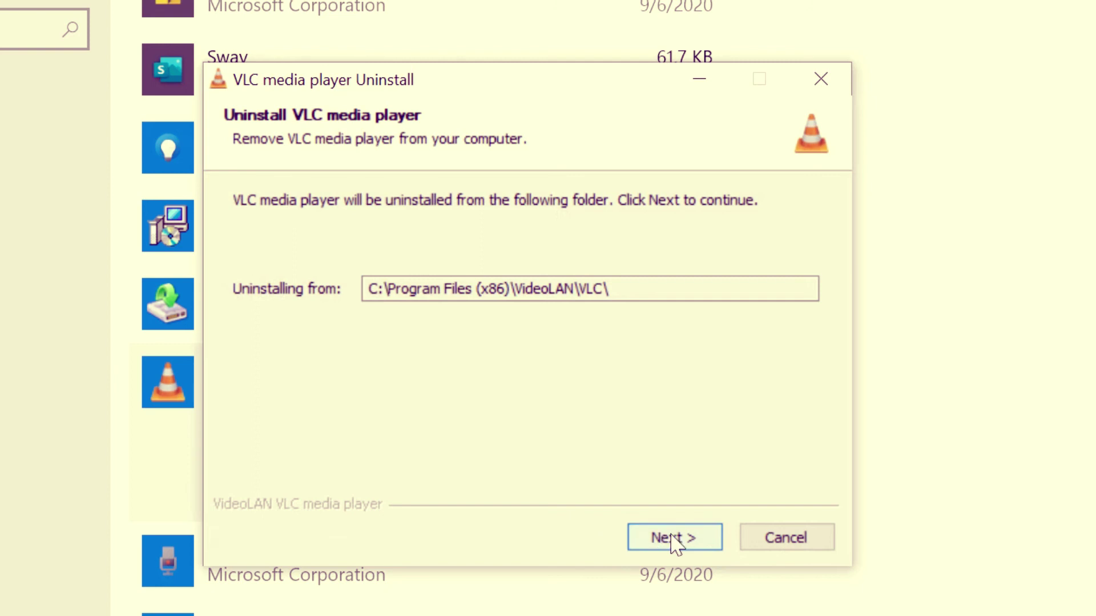
{"action": "left_click", "coordinate": [675, 539]}
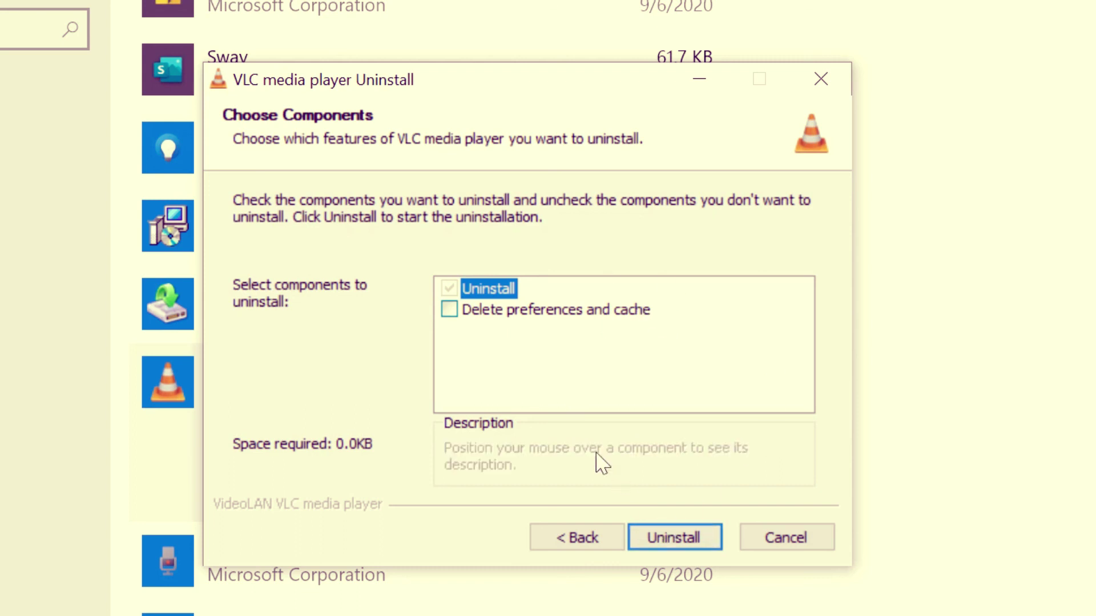
{"action": "left_click", "coordinate": [673, 547]}
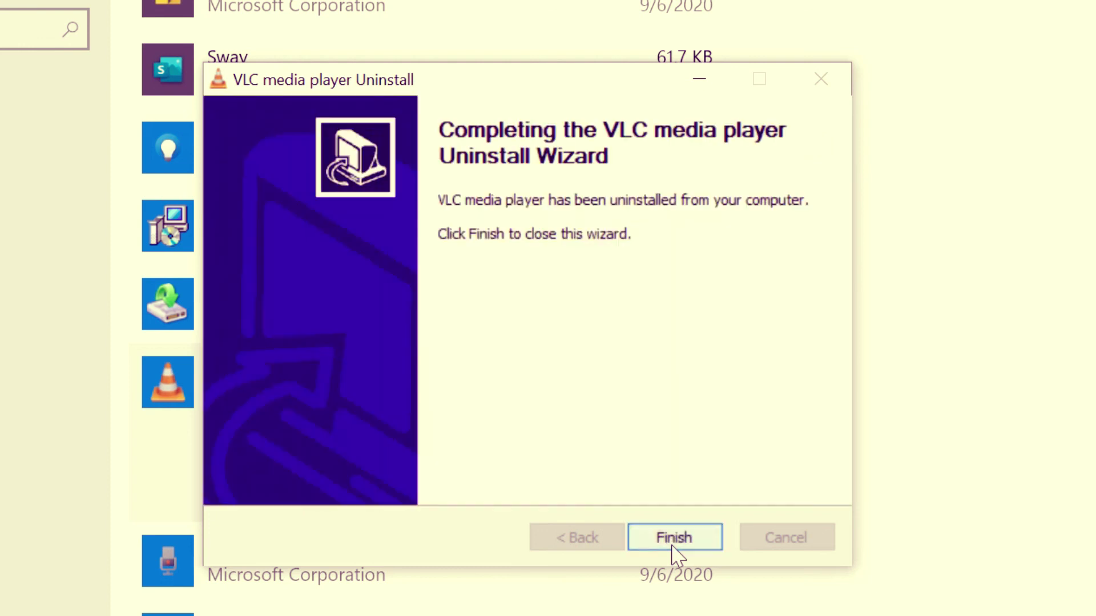
{"action": "left_click", "coordinate": [673, 545]}
Step: Scroll the Apps & features list to confirm VLC media player is gone
{"action": "scroll", "coordinate": [808, 387], "scroll_direction": "down", "scroll_amount": 3}
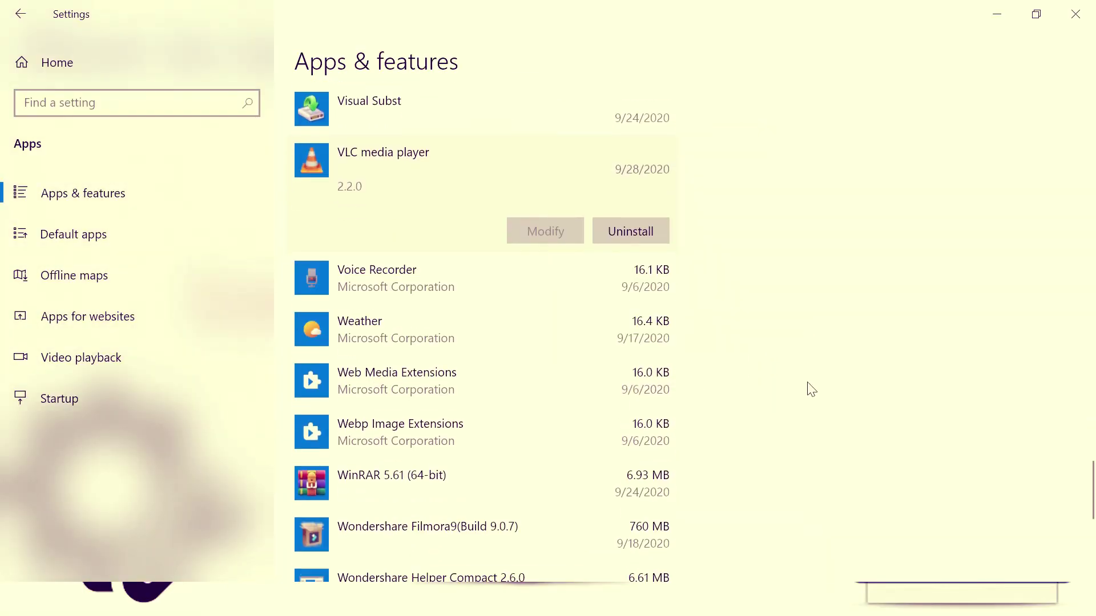
{"action": "scroll", "coordinate": [781, 387], "scroll_direction": "down", "scroll_amount": 5}
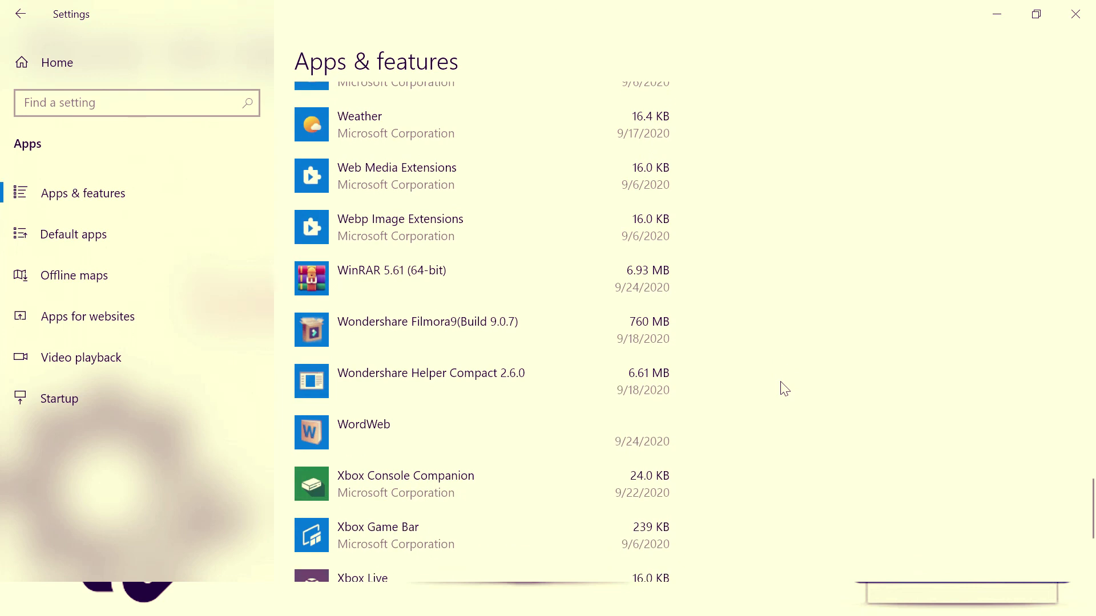
{"action": "scroll", "coordinate": [784, 388], "scroll_direction": "down", "scroll_amount": 4}
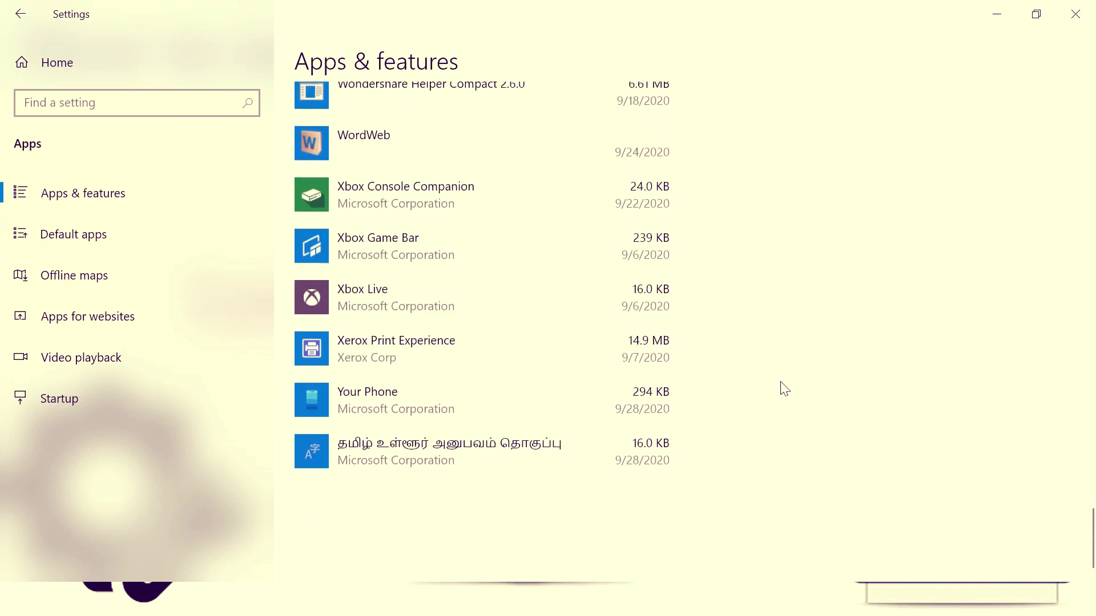
{"action": "scroll", "coordinate": [785, 389], "scroll_direction": "up", "scroll_amount": 5}
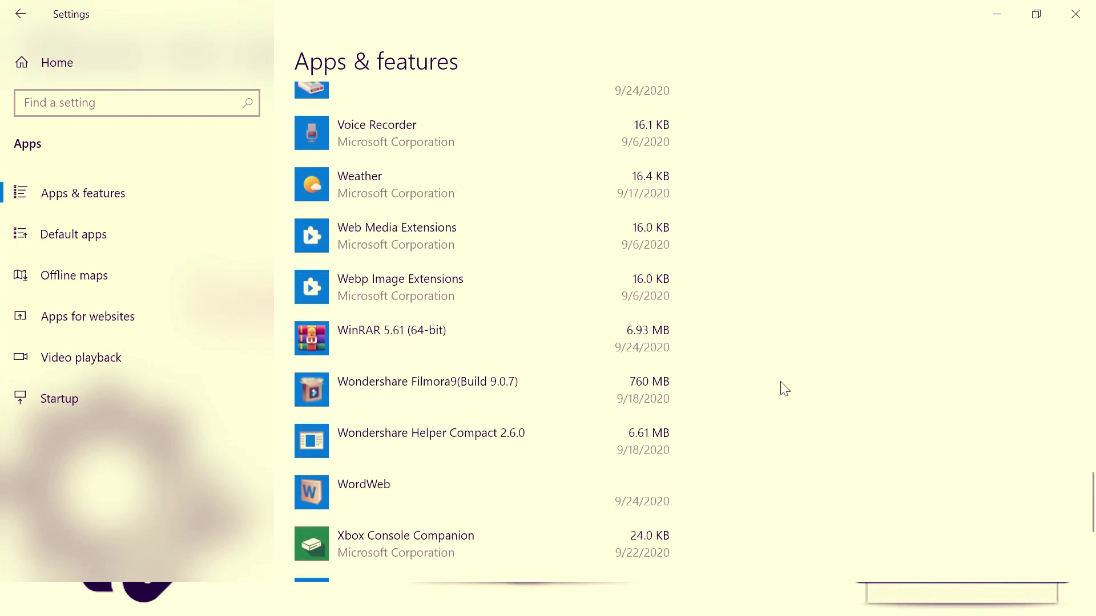